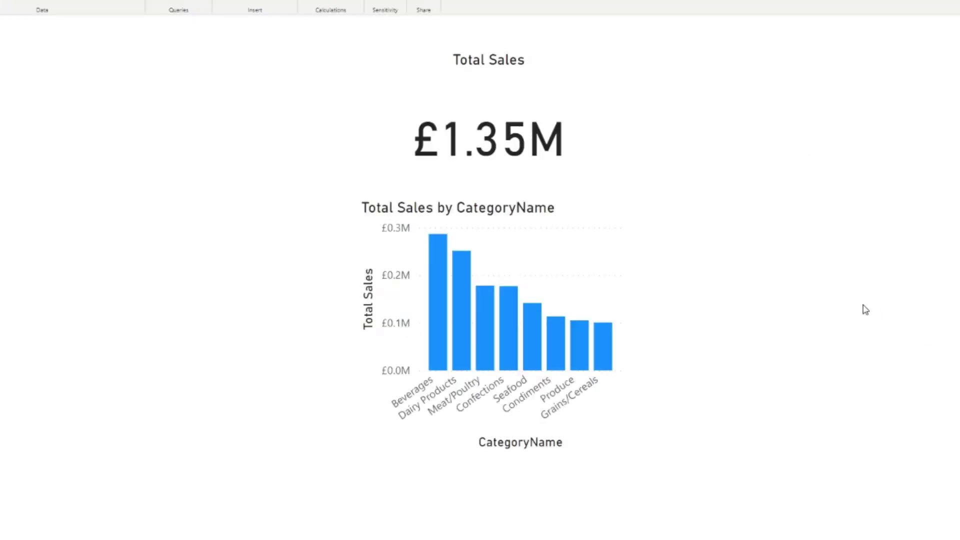
- Cross-filter the report by the Produce bar so the Total Sales card reads £105.27K
click(483, 128)
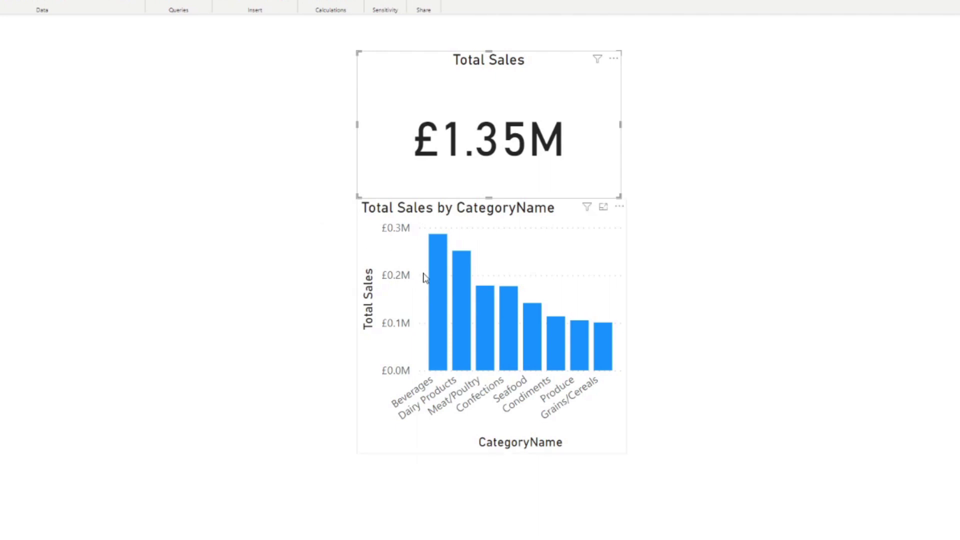
click(443, 336)
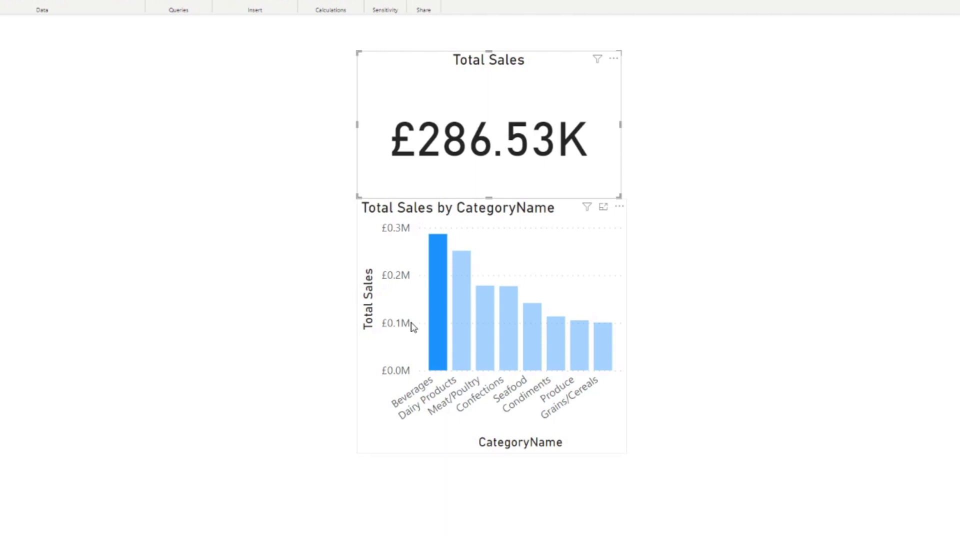
mouse_move(439, 324)
mouse_move(585, 350)
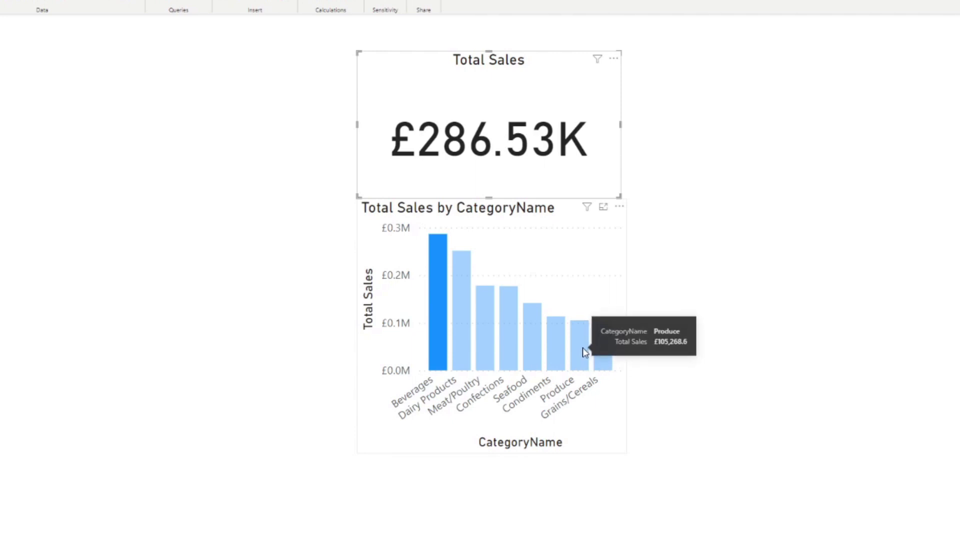
click(582, 355)
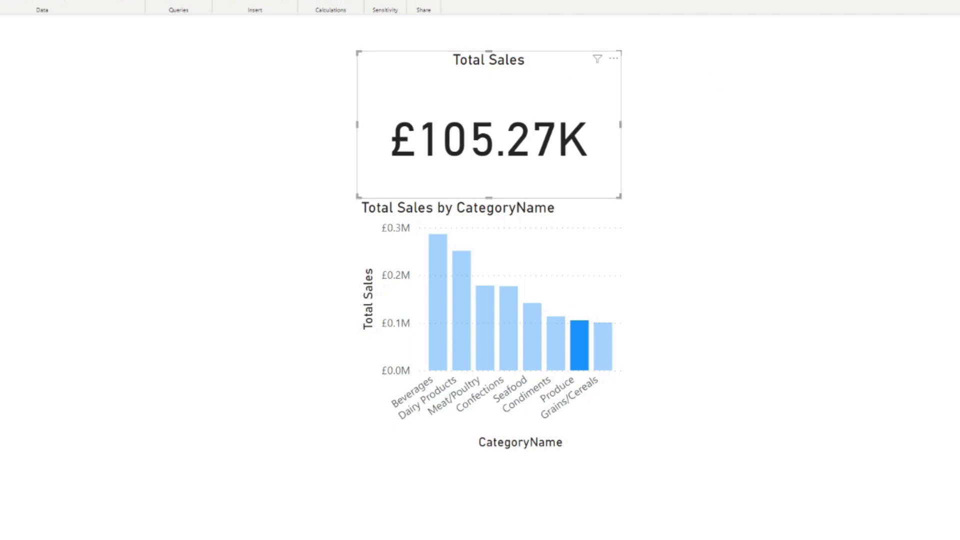
- Change the card's title text to 'Total Sales for Produce', then cross-filter back to Beverages
click(862, 135)
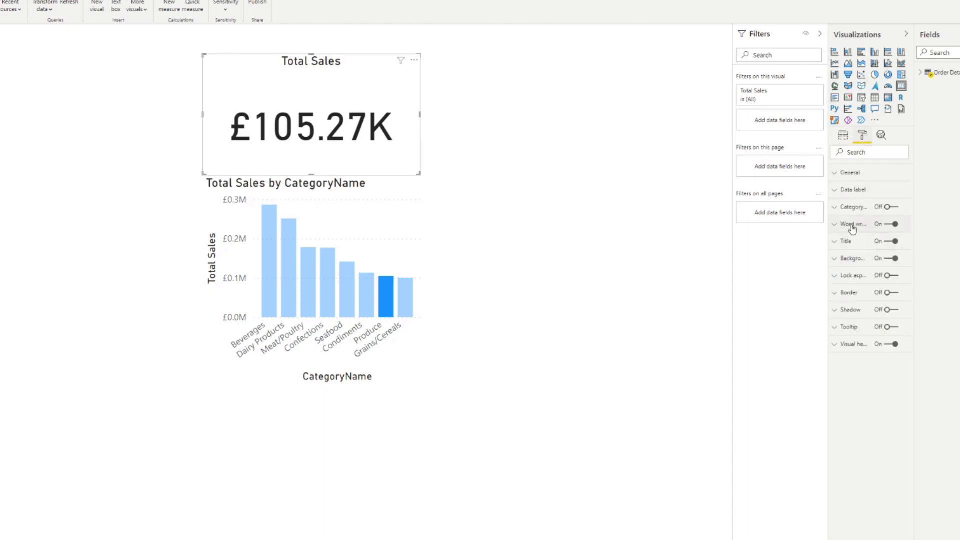
click(853, 241)
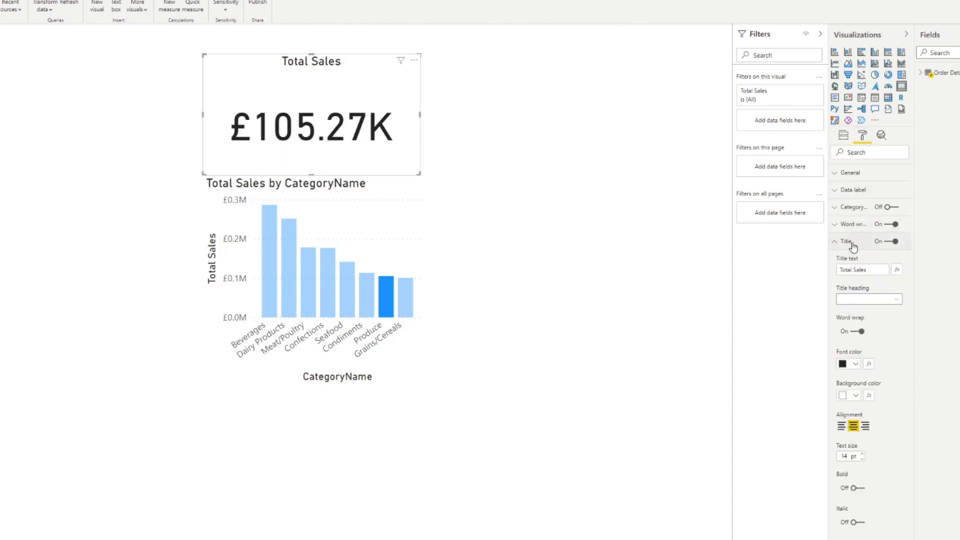
click(876, 268)
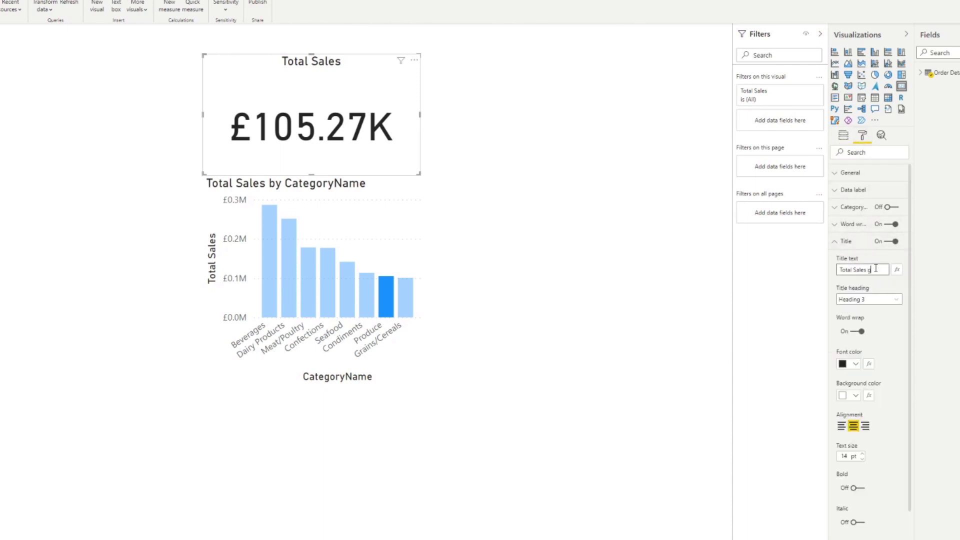
text(for Produce)
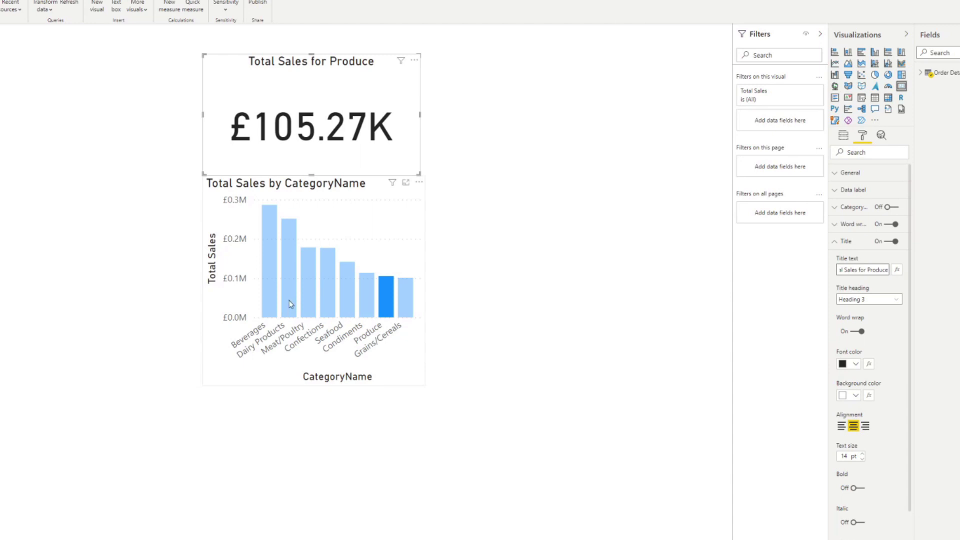
click(271, 296)
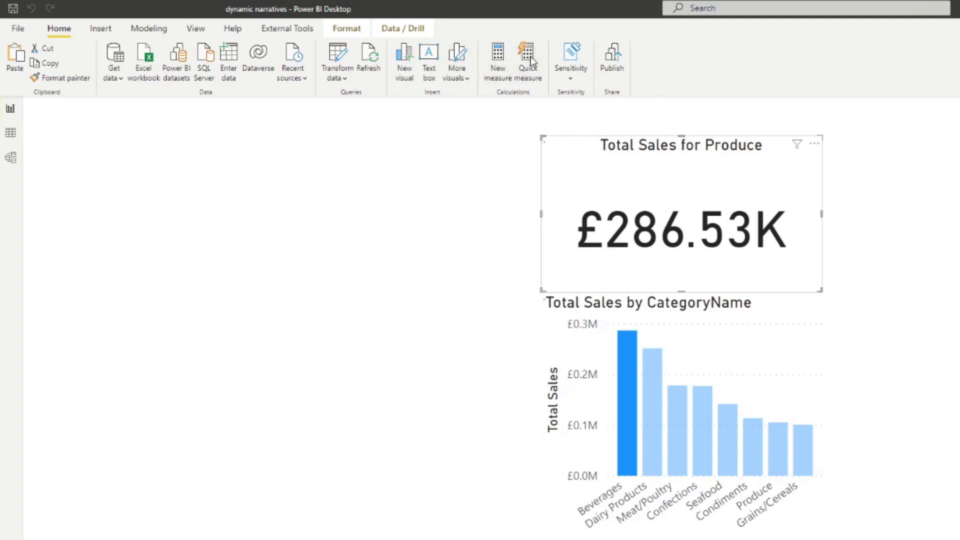
- Add the measure Total Sales Title = "Total Sales" to the Order Details table
click(530, 56)
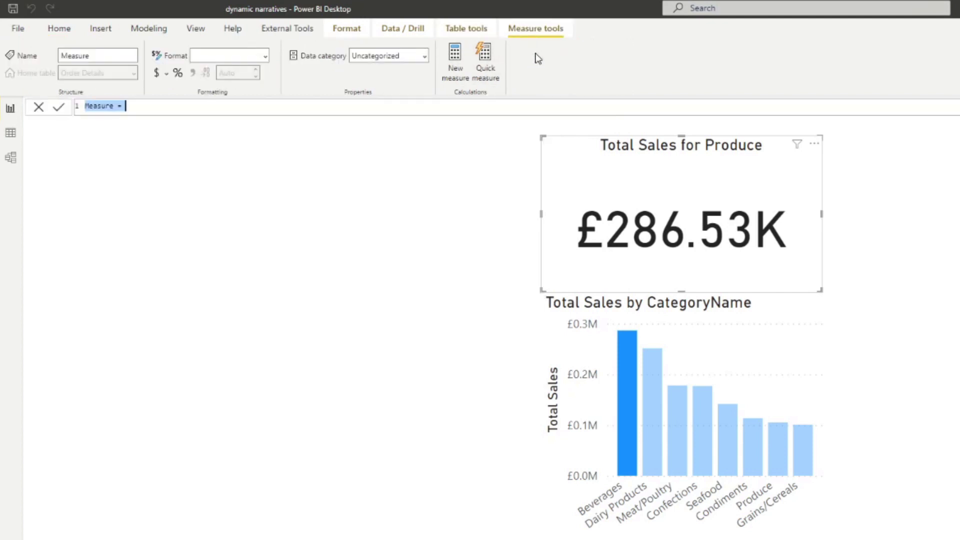
text(Total S)
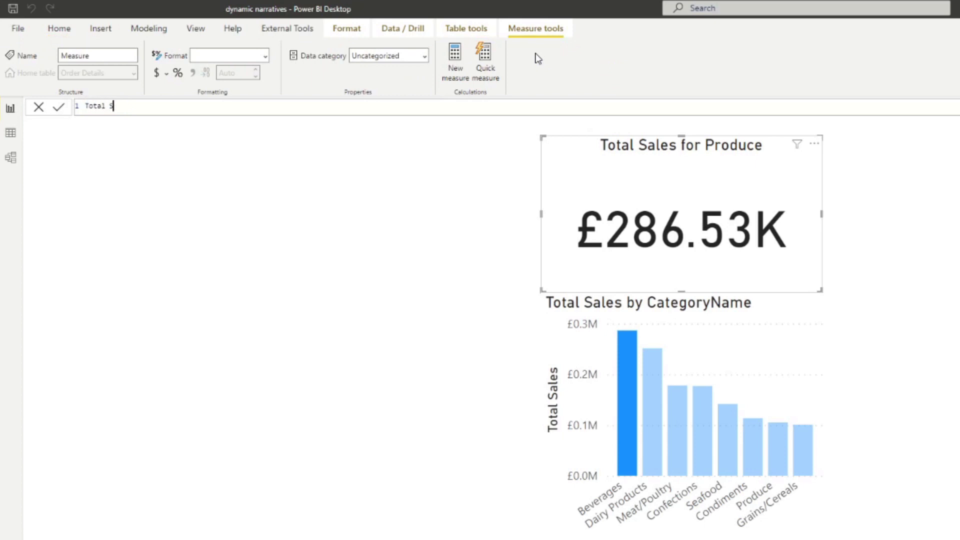
text(ales Title = "Total Sales")
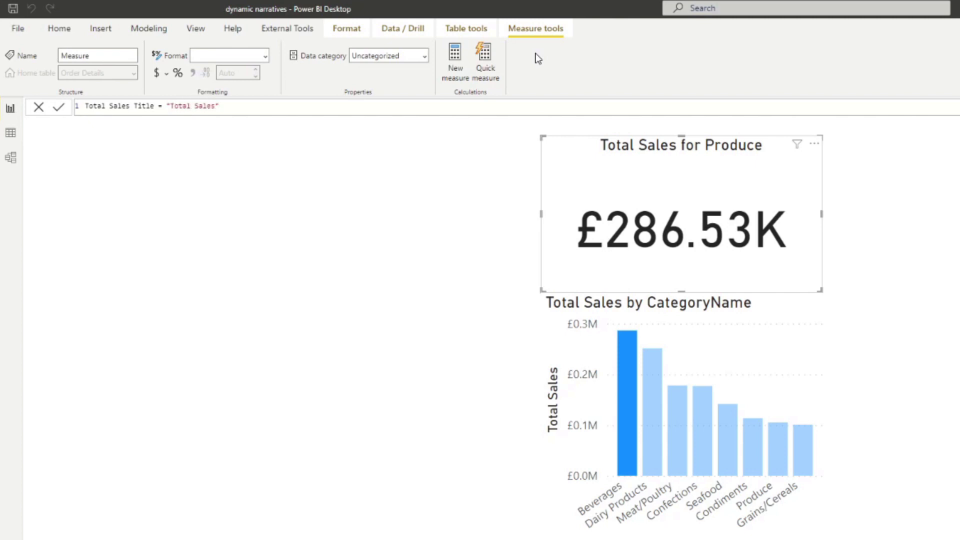
key(Return)
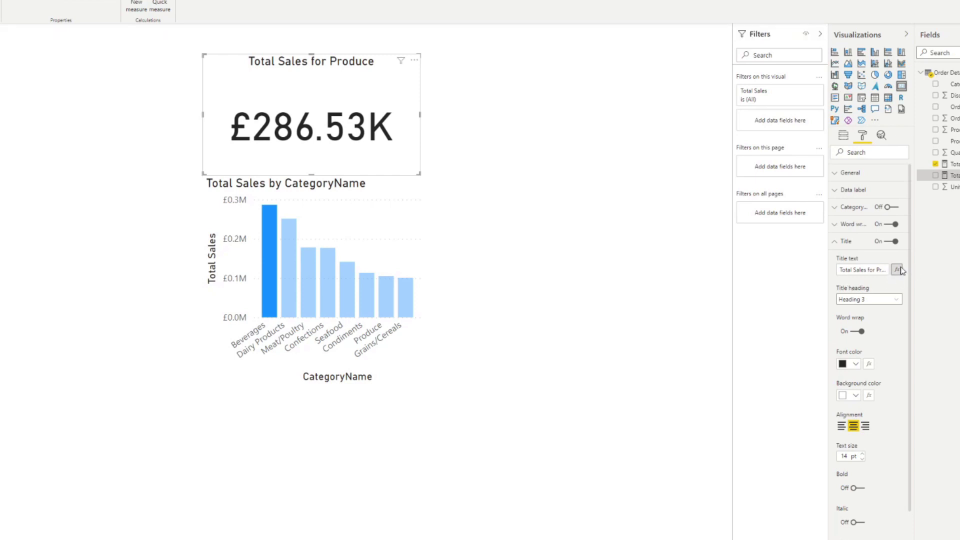
- Base the card's title text on the field value Order Details > Total Sales Title
click(902, 270)
click(900, 271)
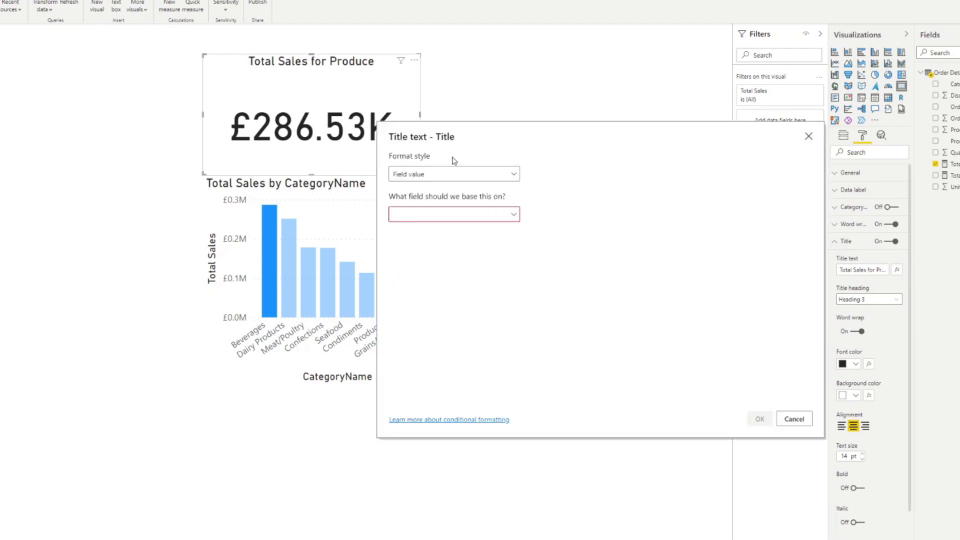
click(452, 216)
click(410, 249)
click(443, 358)
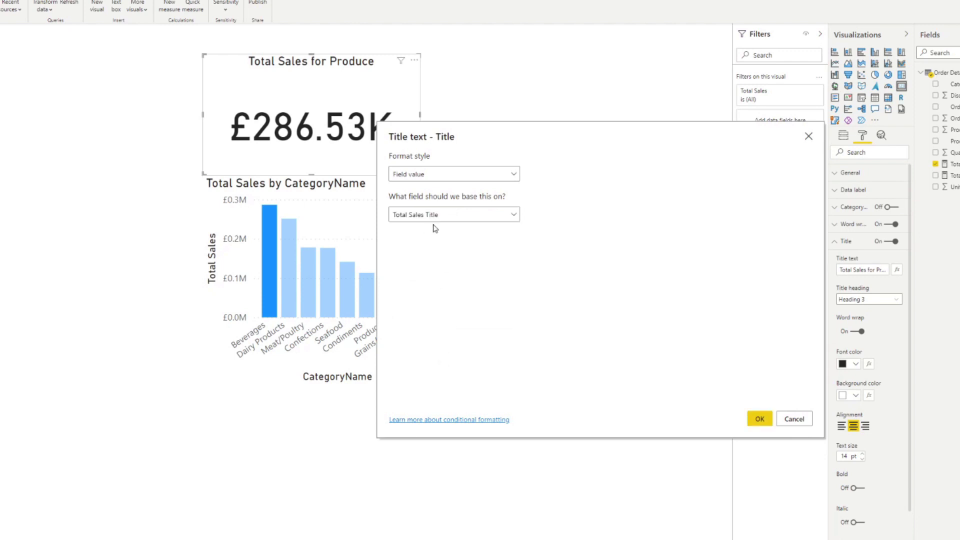
click(759, 419)
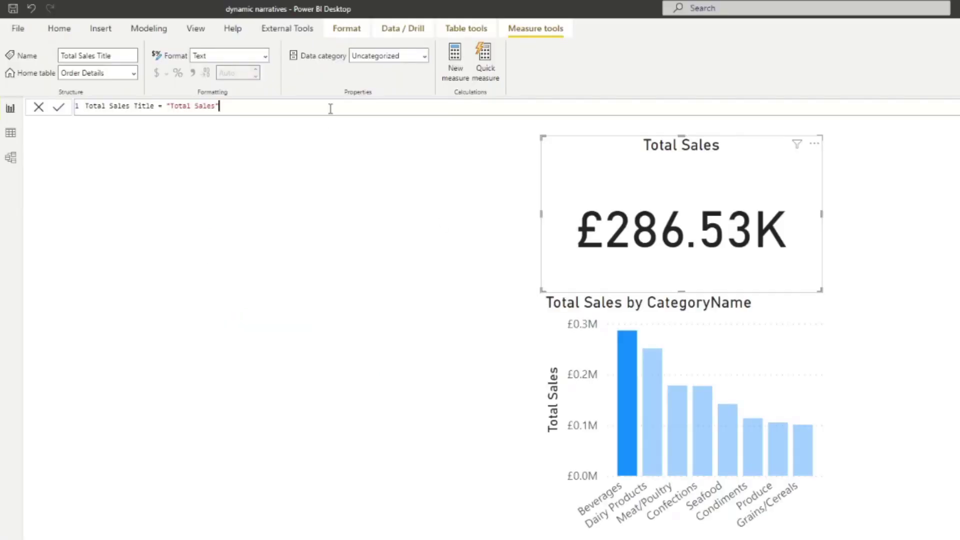
- Append & IF(HASONEVALUE('Order Details'[CategoryName]), "") to the Total Sales Title formula
text(" & IF(HAS)
key(Down)
key(Tab)
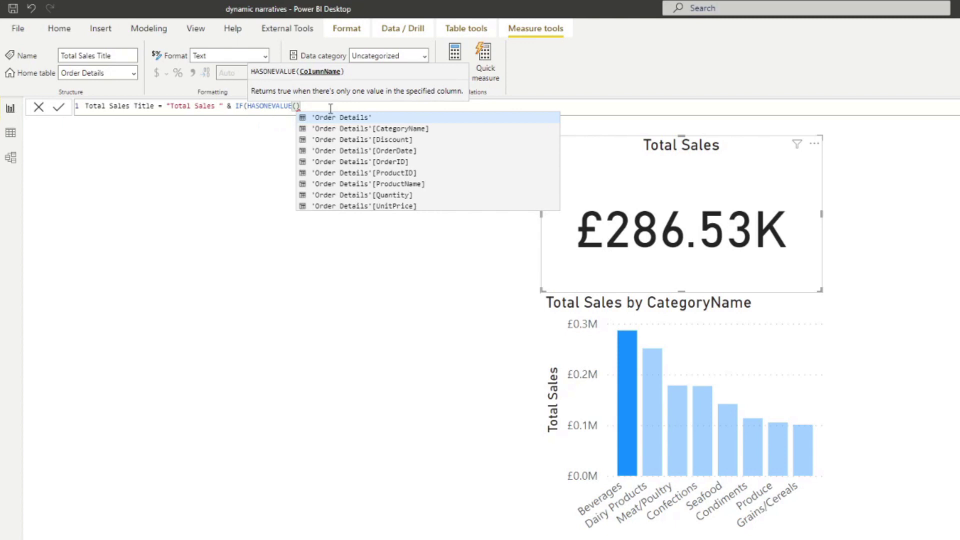
key(Down)
key(Tab)
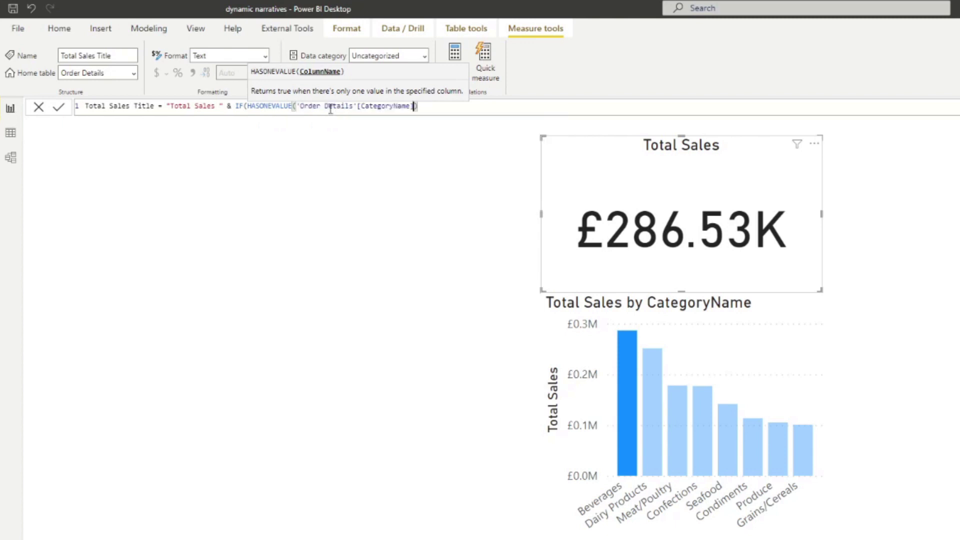
text())
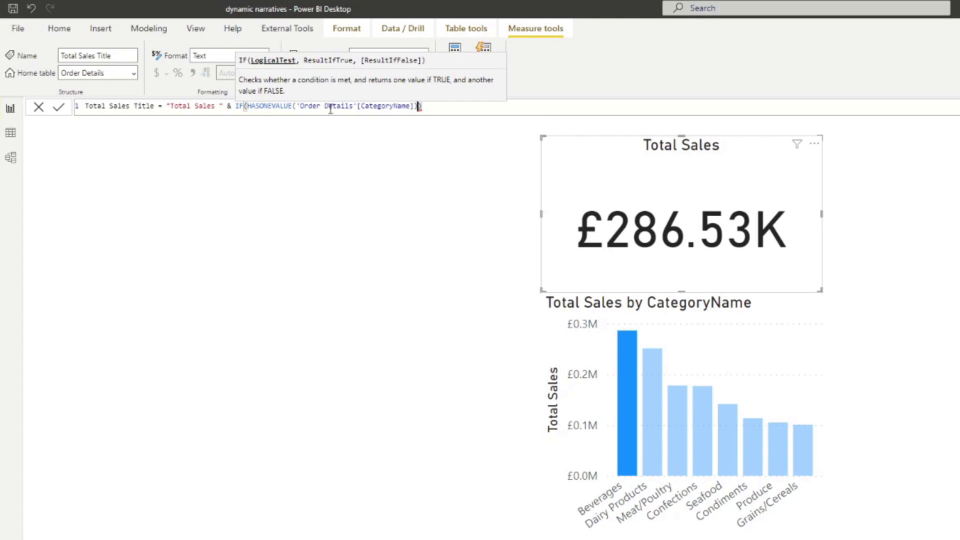
text(, )
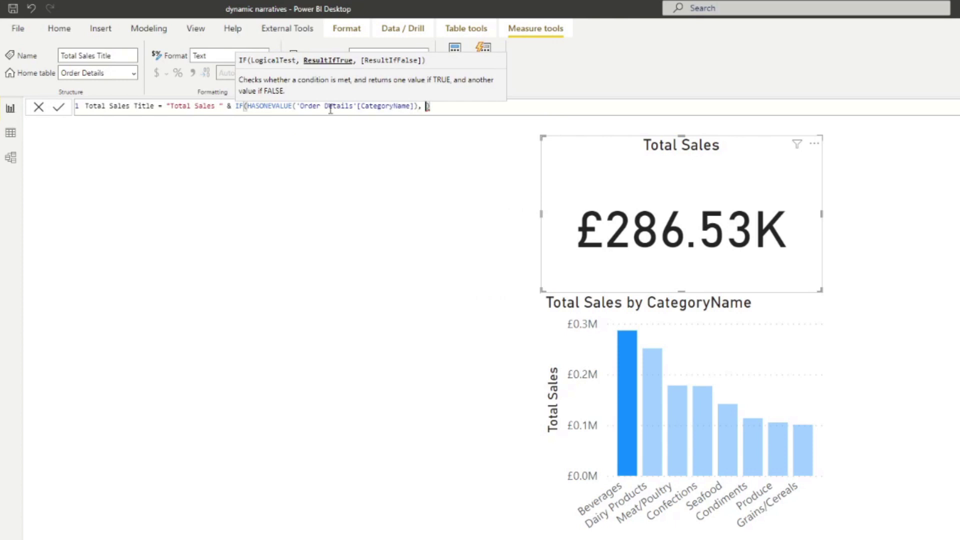
text("")
- Fill the IF result with "for" & MAX('Order Details'[CategoryName])
key(Left)
text(for)
key(Right)
text(& MAX()
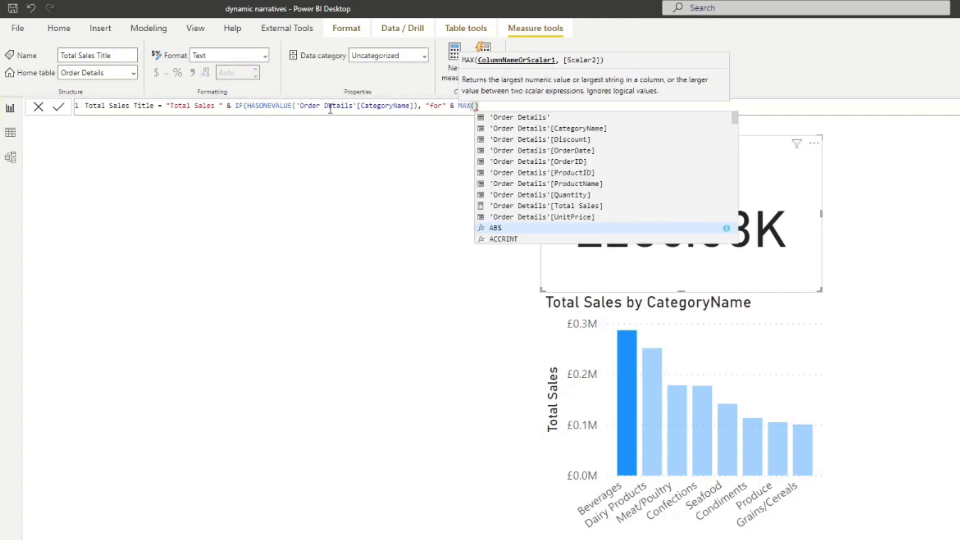
key(Up)
key(Up)
key(Up)
key(Up)
key(Up)
key(Up)
key(Up)
key(Up)
key(Up)
key(Tab)
text())
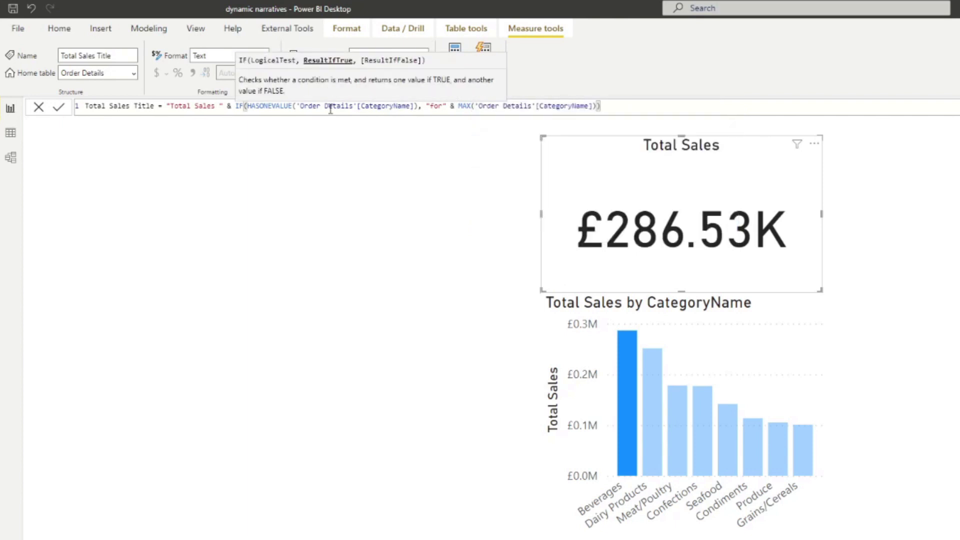
- Split the Total Sales Title DAX onto separate lines for IF, condition, result and closing parenthesis
click(235, 106)
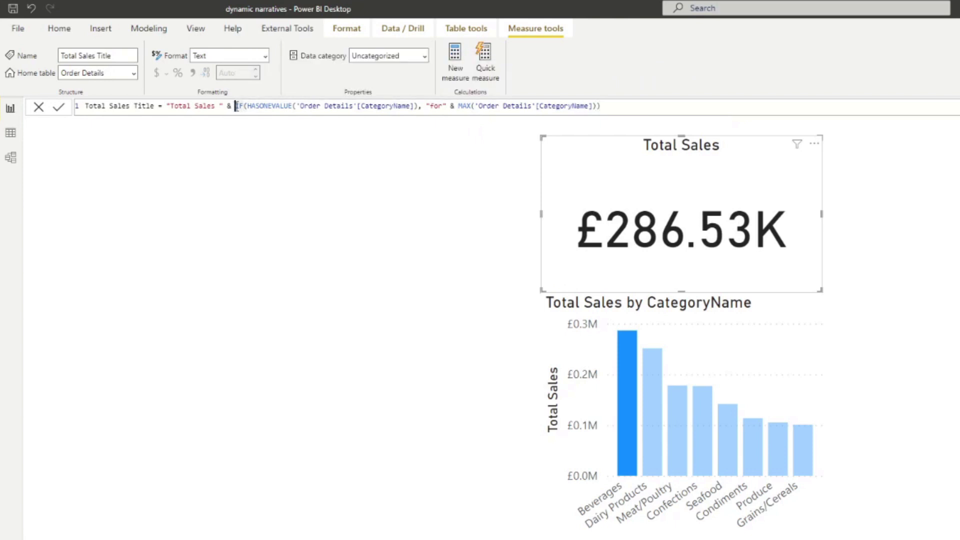
key(shift+Return)
click(99, 117)
key(shift+Return)
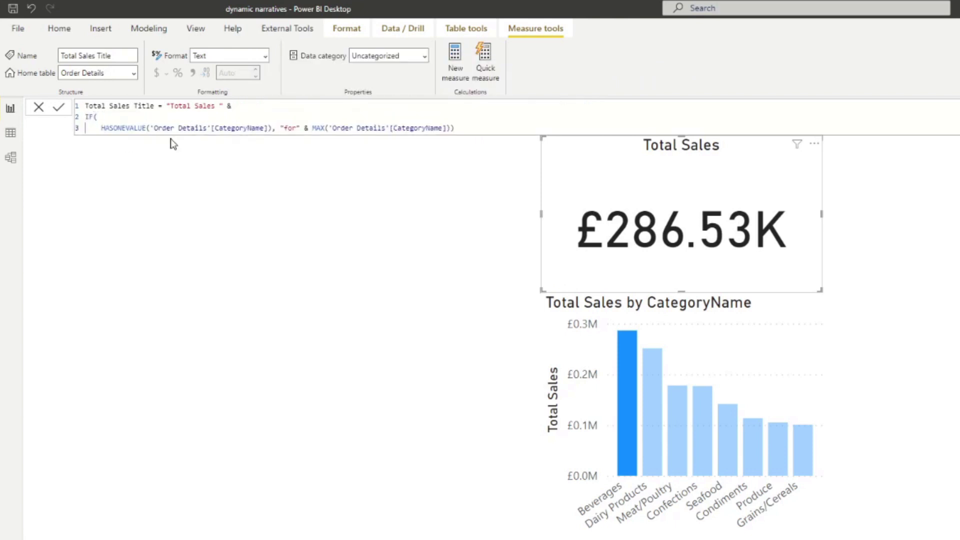
click(272, 129)
key(shift+Return)
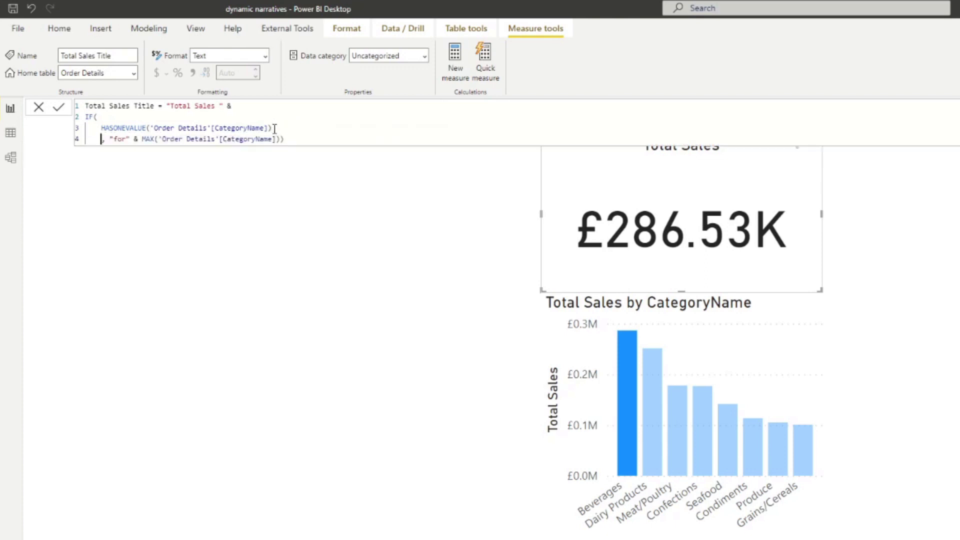
click(280, 139)
key(shift+Return)
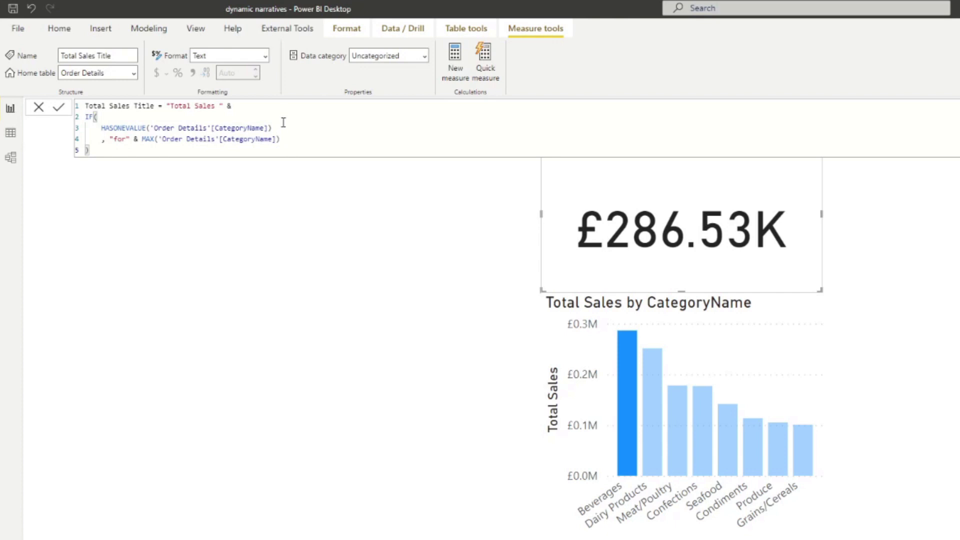
- Add a space after "for" and commit the measure so the card reads 'Total Sales for Beverages'
drag(272, 128, 85, 116)
key(shift+Down)
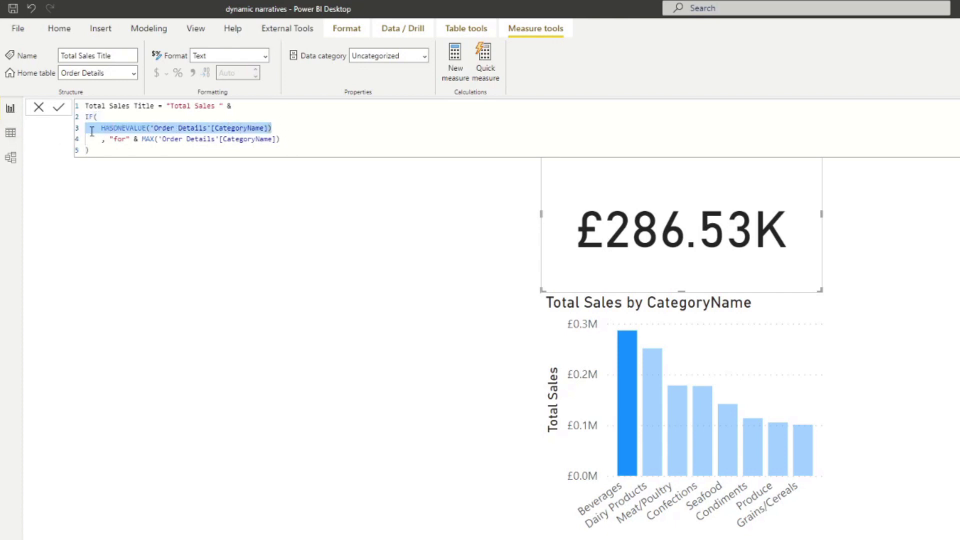
click(154, 144)
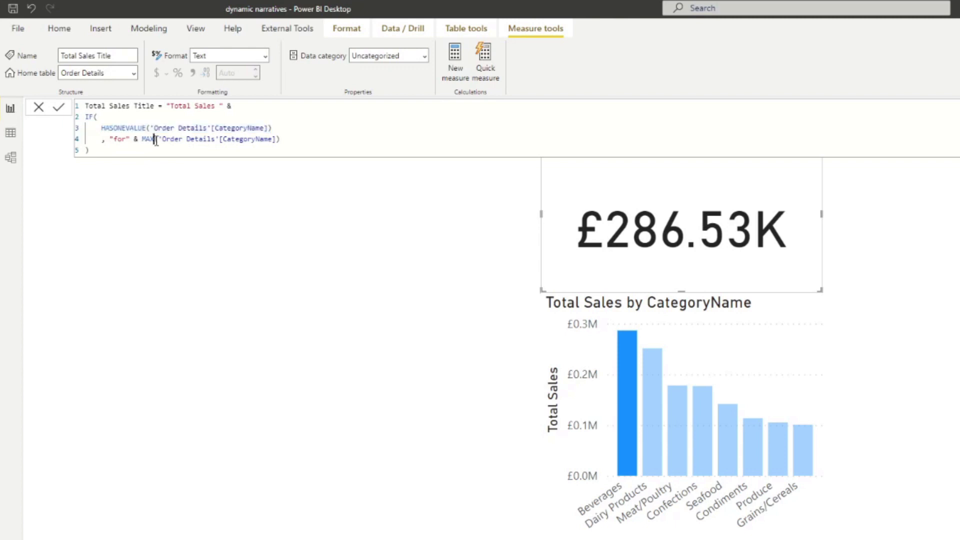
drag(322, 145, 175, 144)
click(146, 144)
key(shift+End)
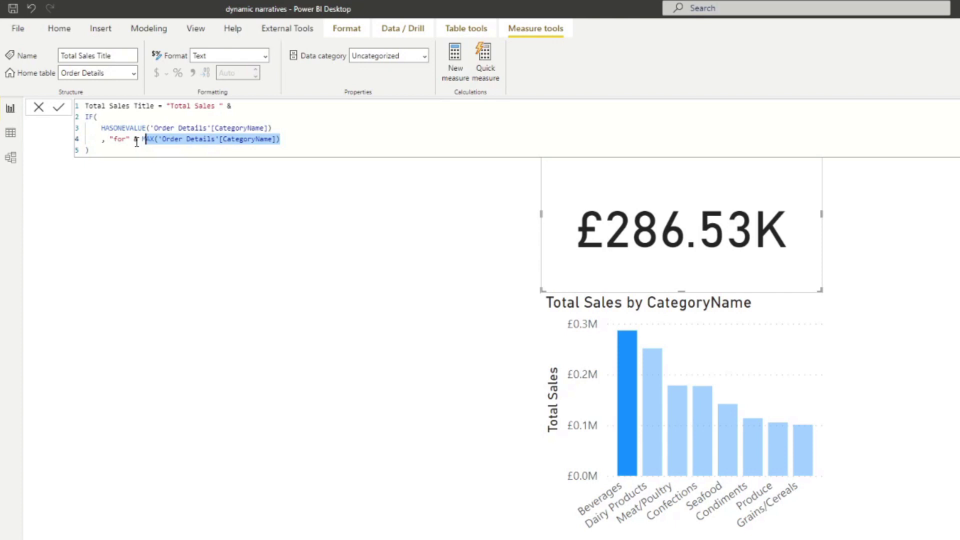
click(130, 139)
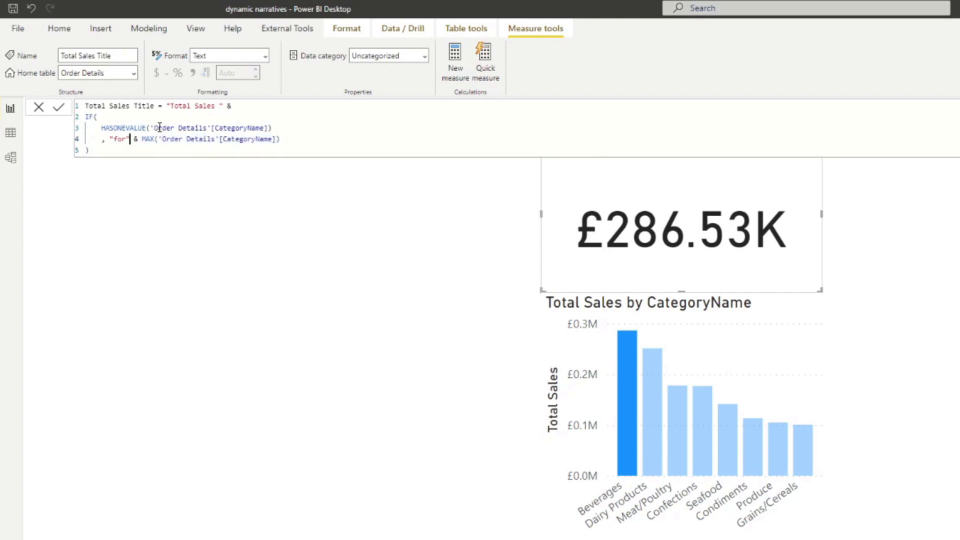
click(156, 150)
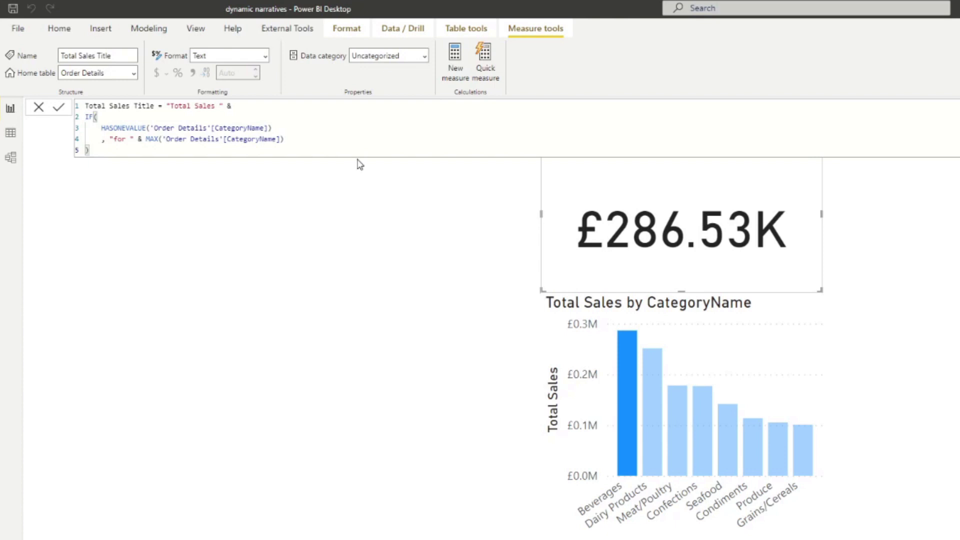
click(447, 239)
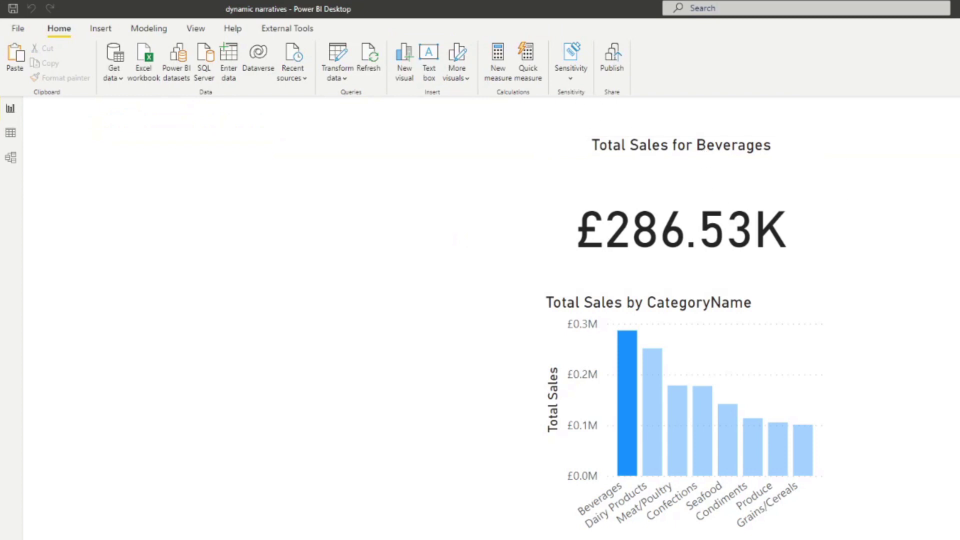
- Drag the Total Sales for Beverages card to sit just left of the Total Sales by CategoryName chart
drag(680, 155, 366, 373)
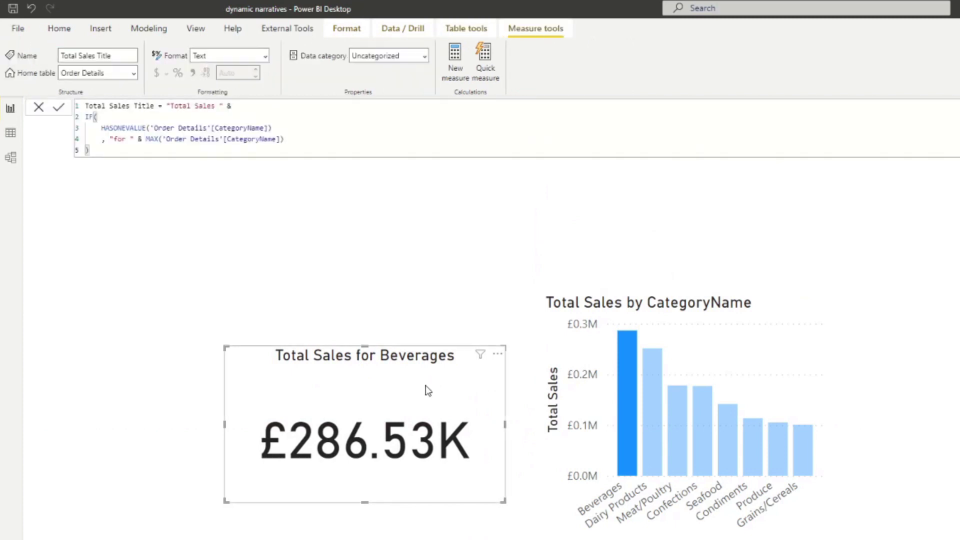
drag(416, 358, 276, 202)
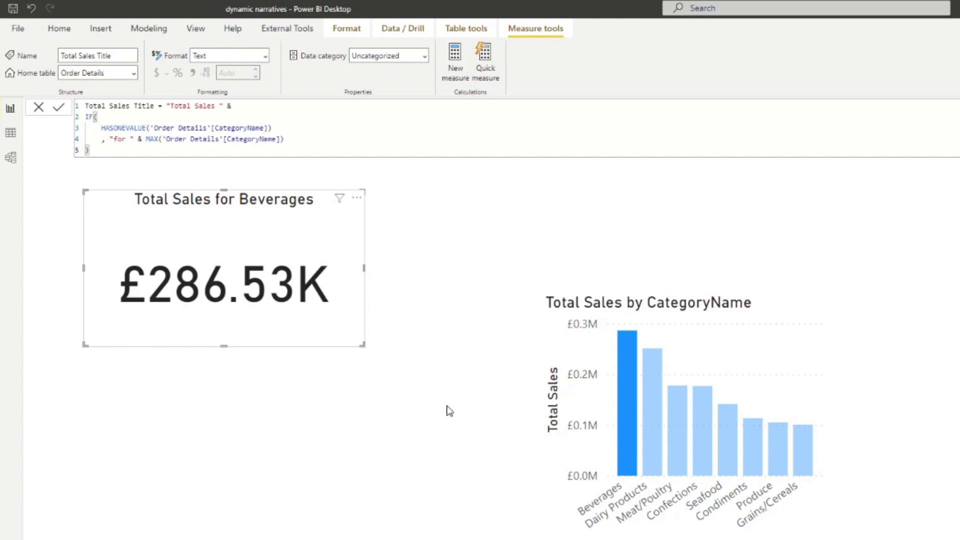
drag(313, 306, 484, 409)
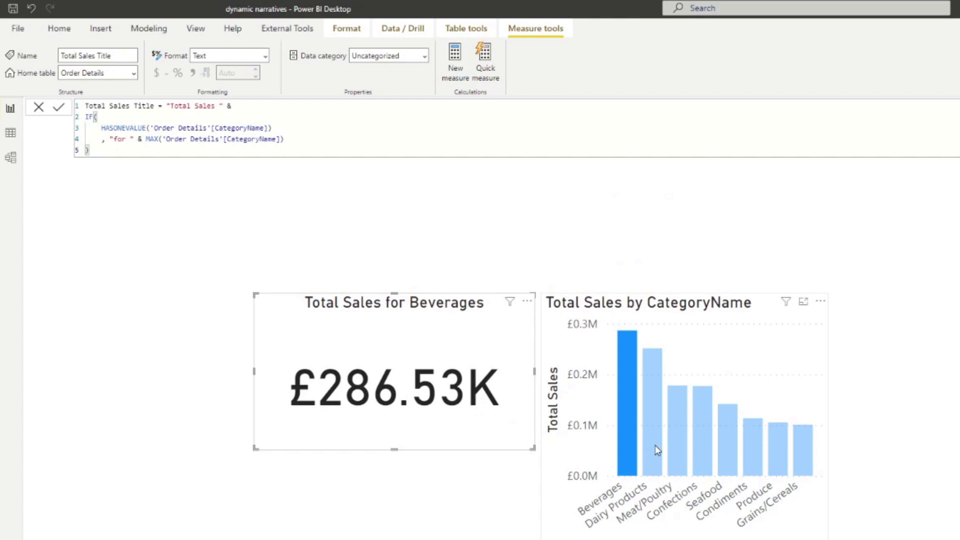
- Check the title for Produce, Condiments, Seafood and Confections, then clear the filter and move the card above the chart
click(775, 459)
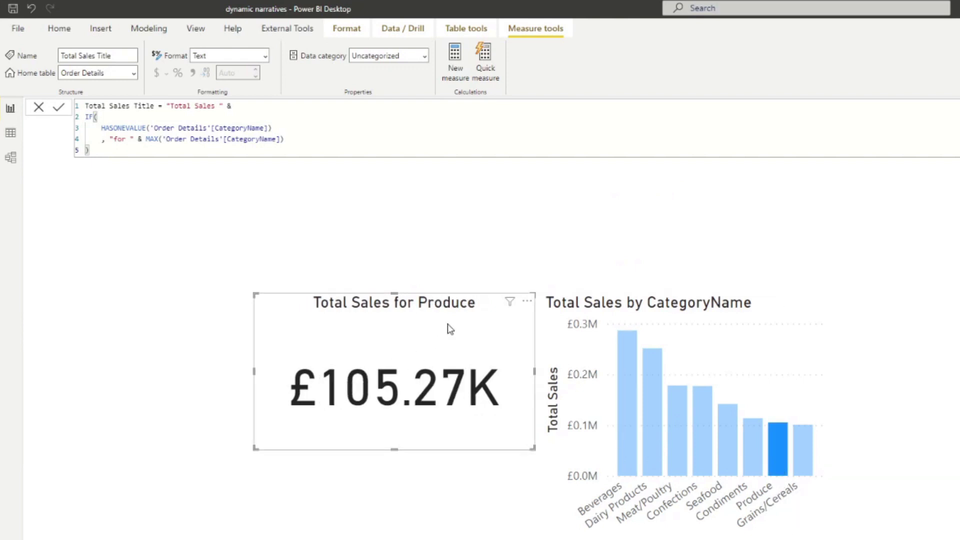
click(748, 459)
click(725, 455)
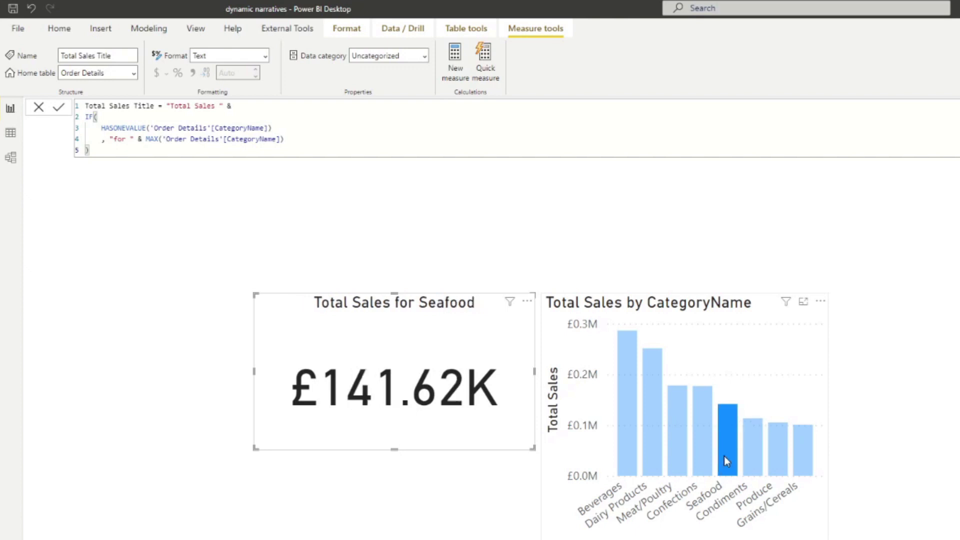
click(698, 452)
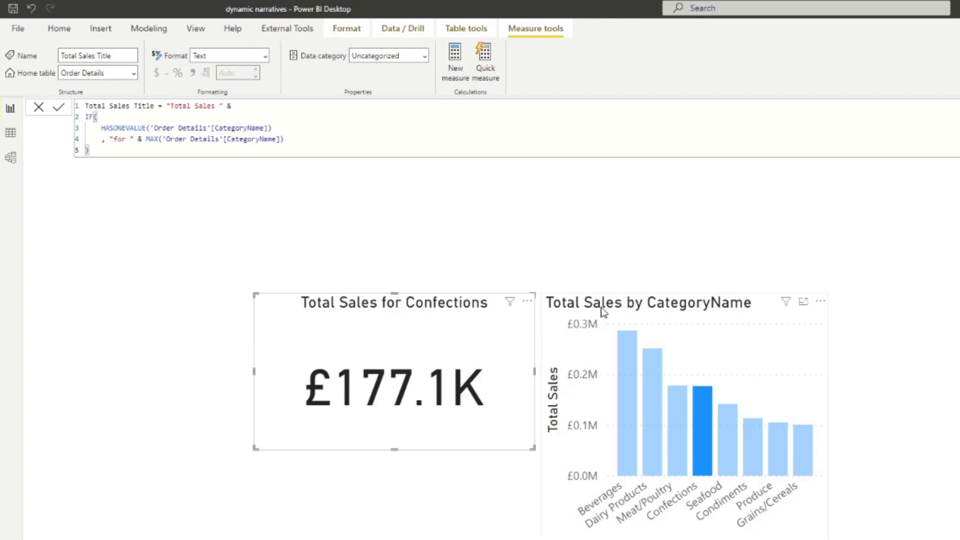
click(641, 418)
drag(400, 350, 674, 193)
click(244, 382)
- Deselect the Total Sales card by clicking an empty area of the canvas
click(499, 351)
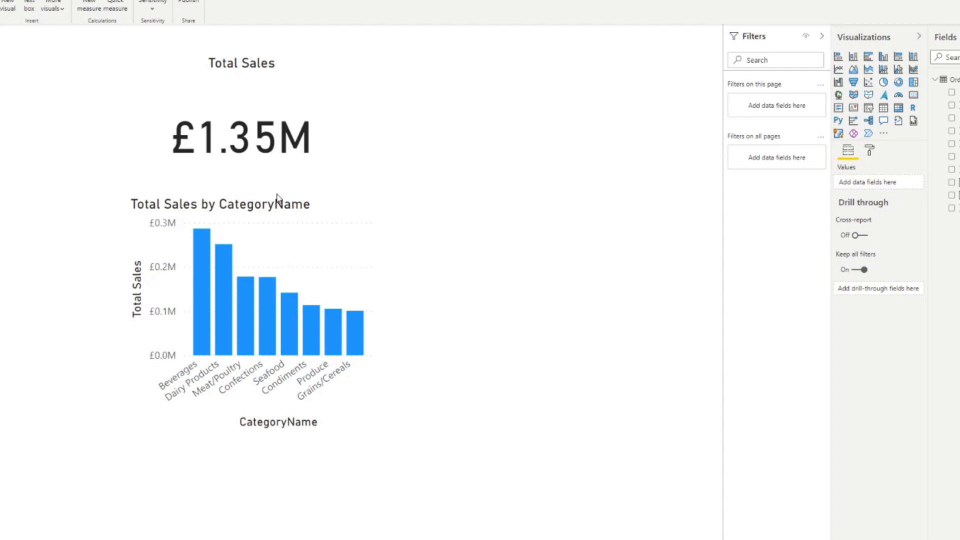
- Copy and paste the Total Sales by CategoryName chart, placing the duplicate to its right
click(278, 201)
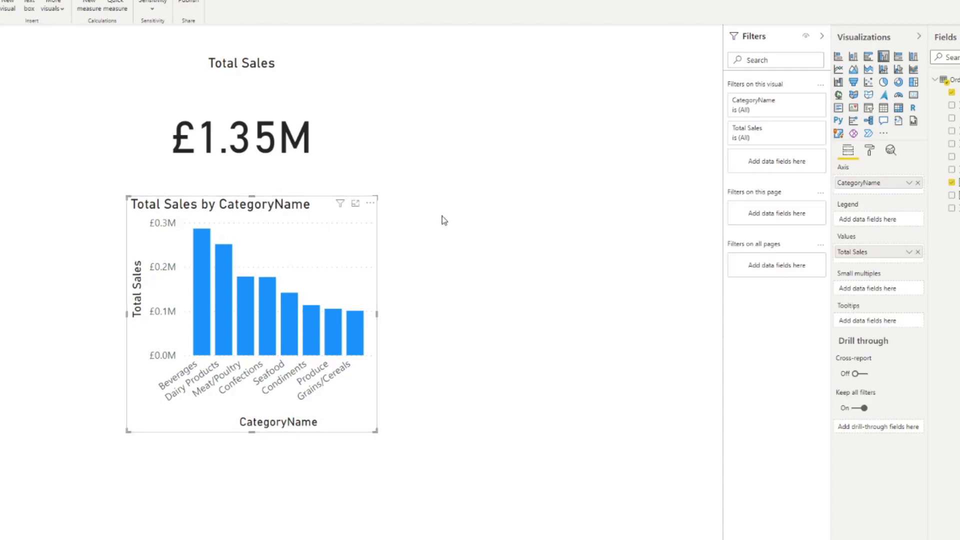
key(ctrl+c)
key(ctrl+v)
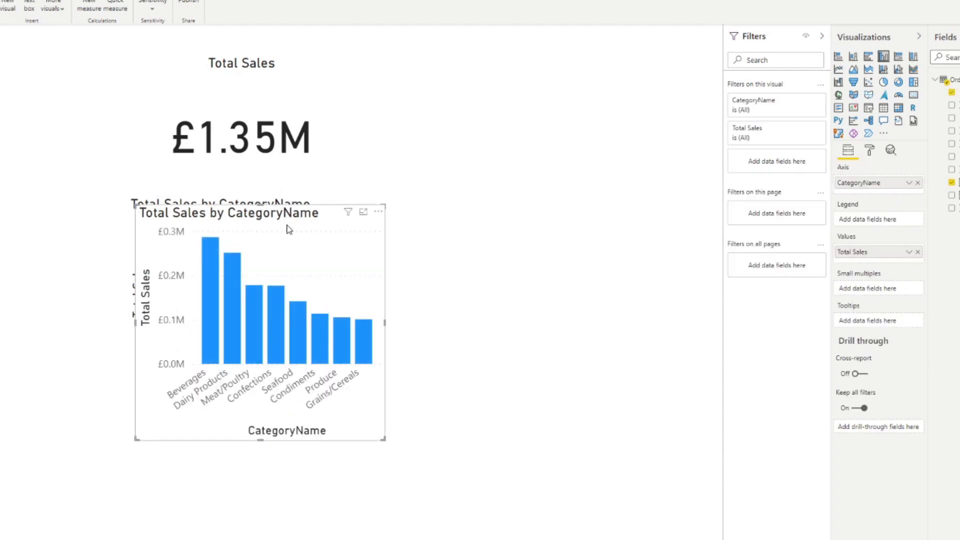
drag(285, 225, 533, 218)
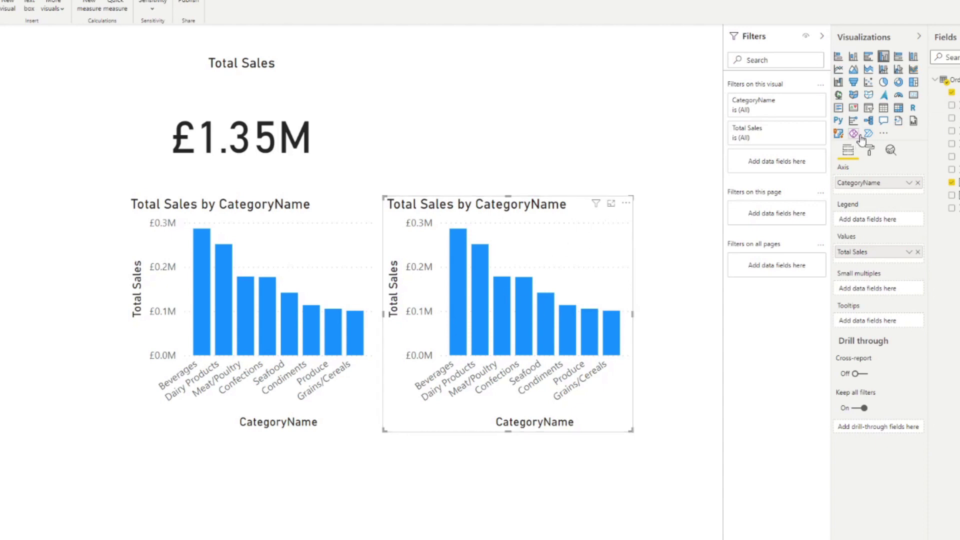
- Convert the copied chart into a smart narrative summarising Total Sales by category
click(898, 121)
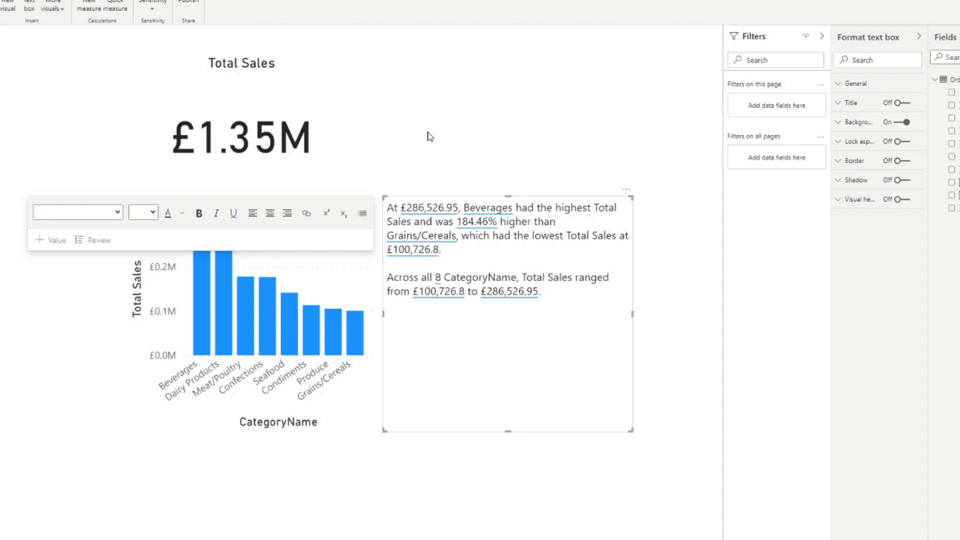
click(429, 136)
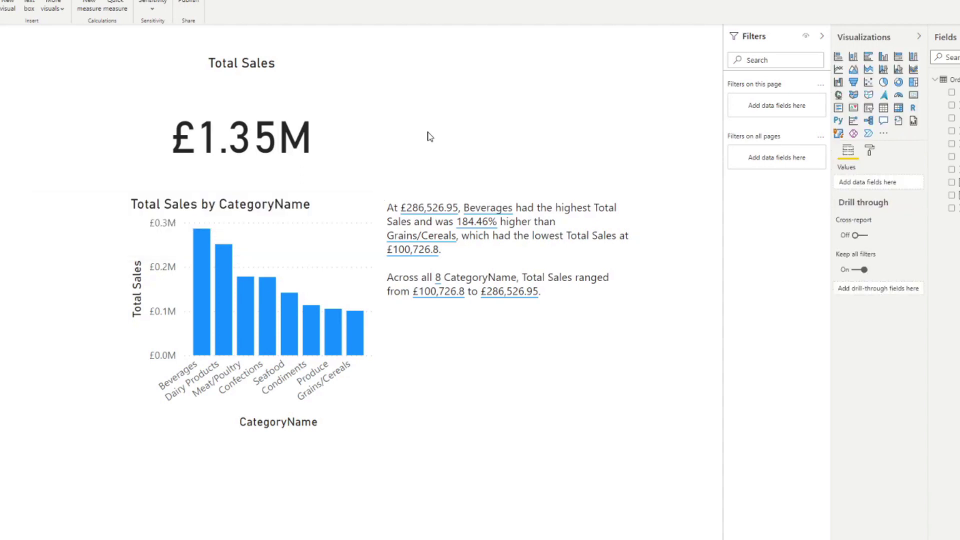
- Add the test line 'adasdasdasdzx\c' below the smart narrative's generated paragraphs
click(580, 202)
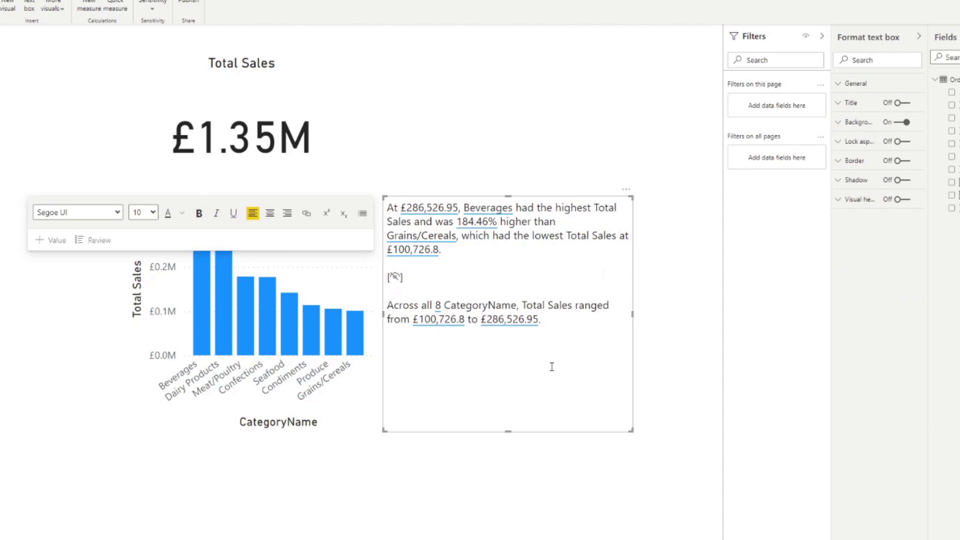
click(613, 353)
text(adasdasdasdzx\c)
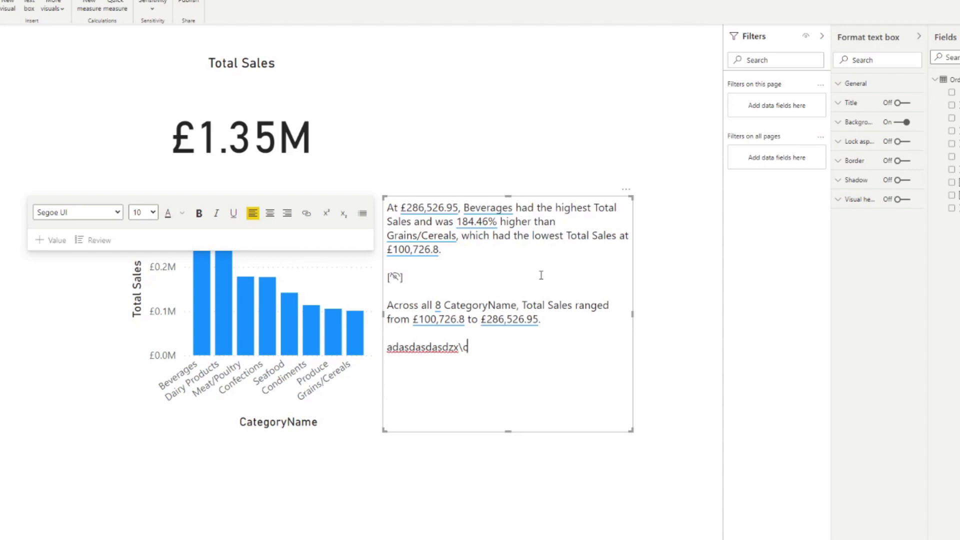
- Show the details of the Beverages value V2, CategoryName with max Total Sales
click(484, 210)
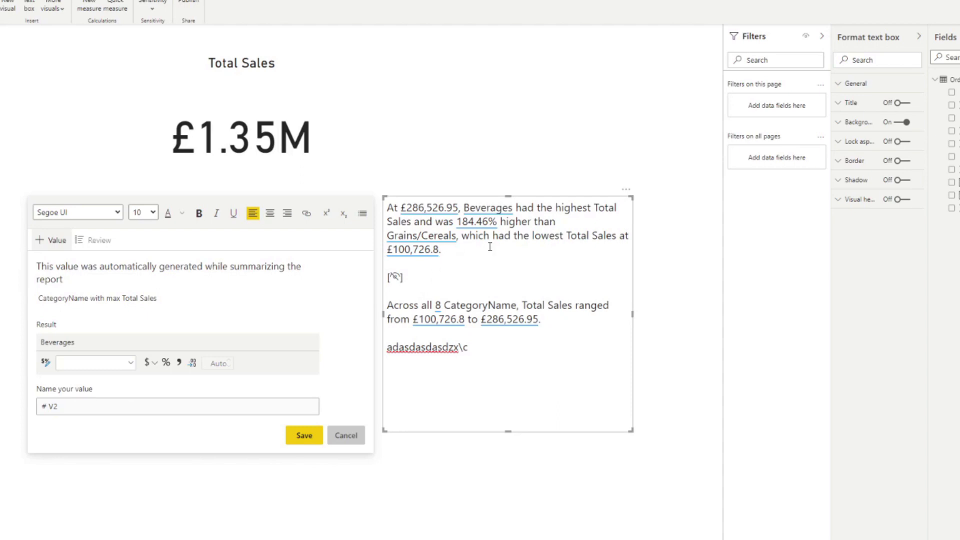
key(ctrl+shift+Home)
key(BackSpace)
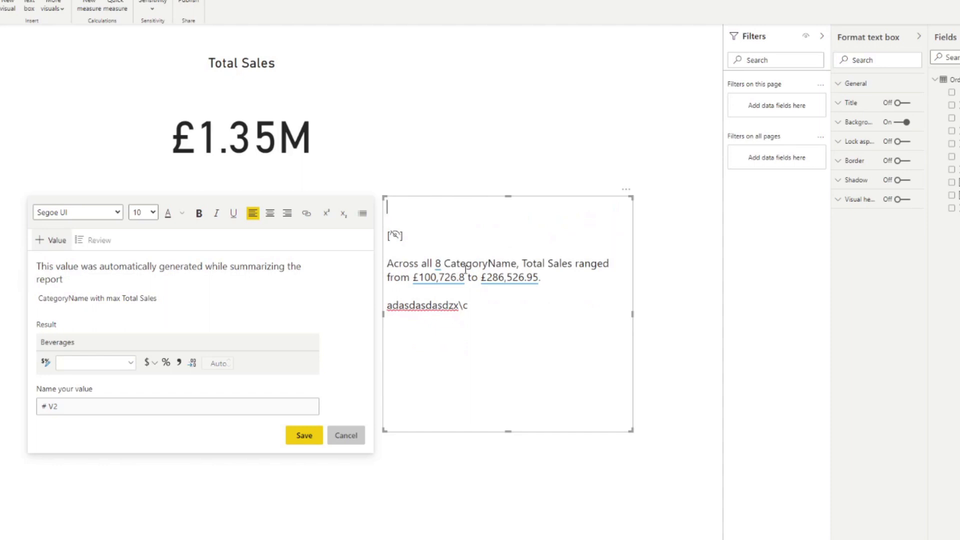
key(ctrl+z)
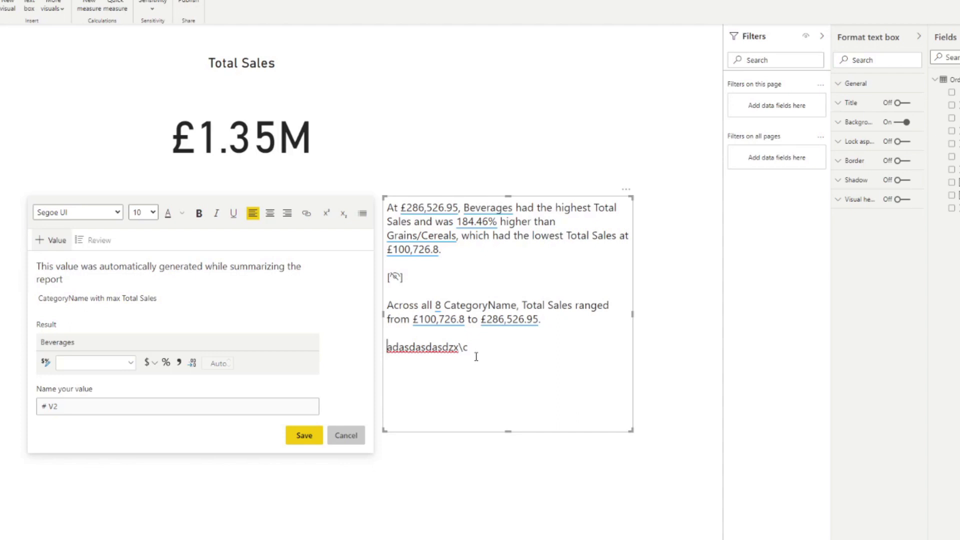
- Replace the test line with 'had the highest sales in total.', dropping the typed word Beverages
drag(476, 351, 389, 350)
click(390, 352)
double_click(390, 351)
text(Beverages)
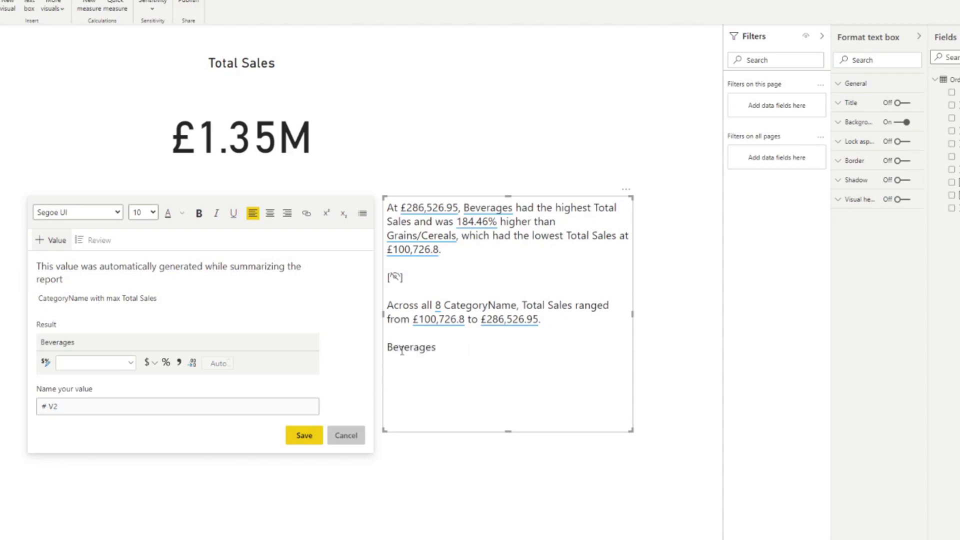
text( had the highest sales f)
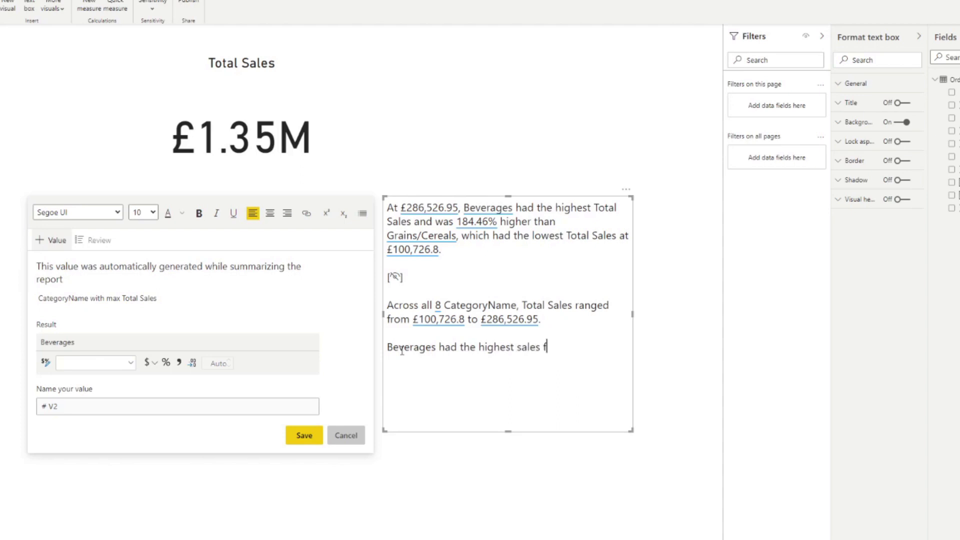
key(BackSpace)
text(in total.)
drag(436, 348, 388, 351)
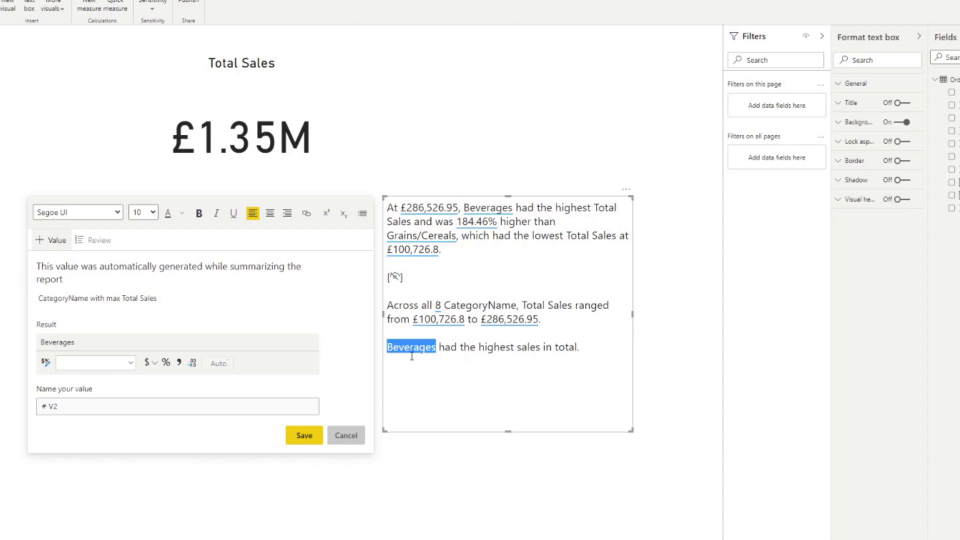
key(BackSpace)
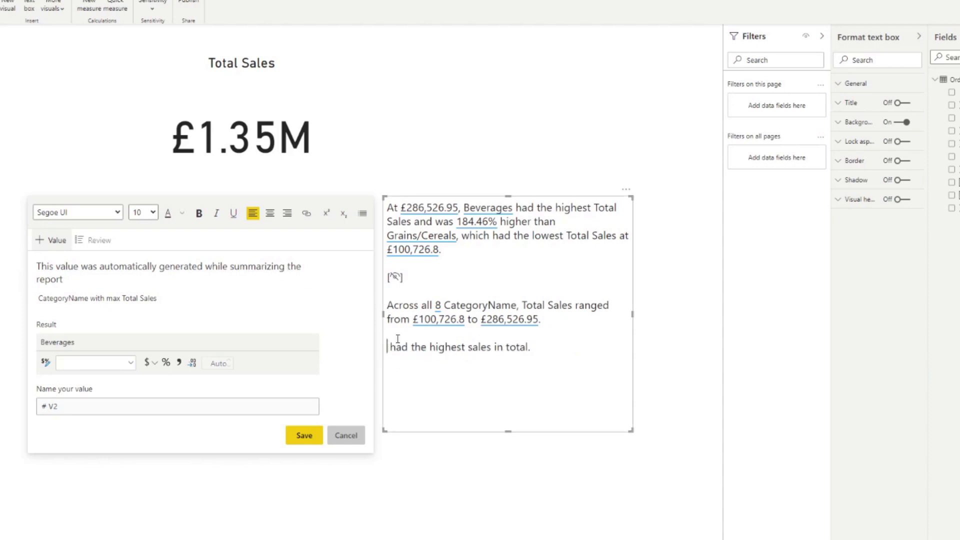
- Open the review list and show the auto-generated narrative values V1 to V5
click(95, 242)
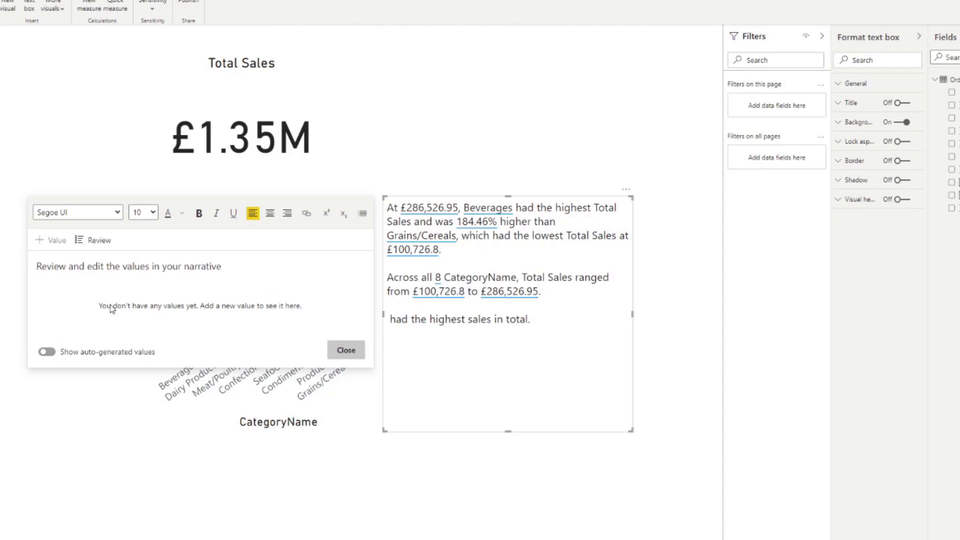
click(46, 352)
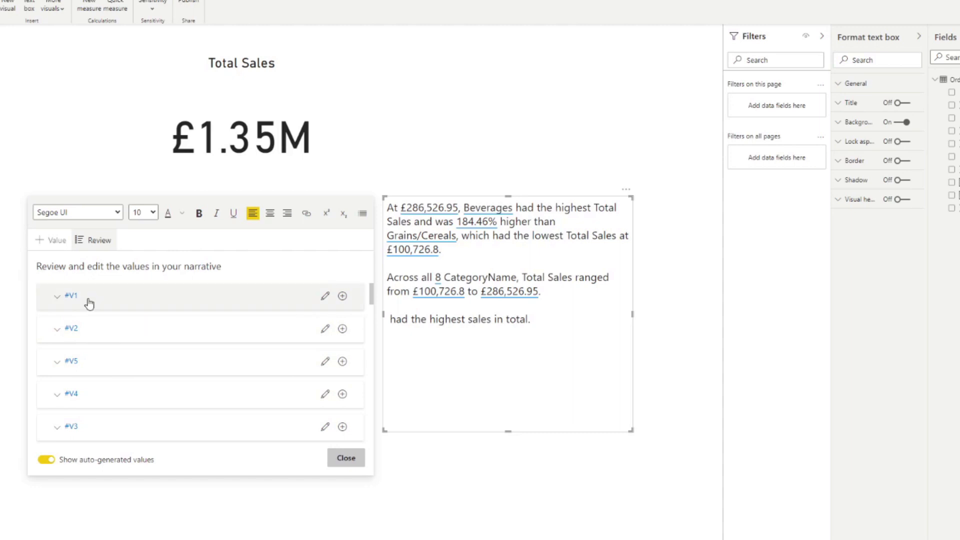
- Insert the dynamic top-category value V2 at the start of the sentence
click(342, 329)
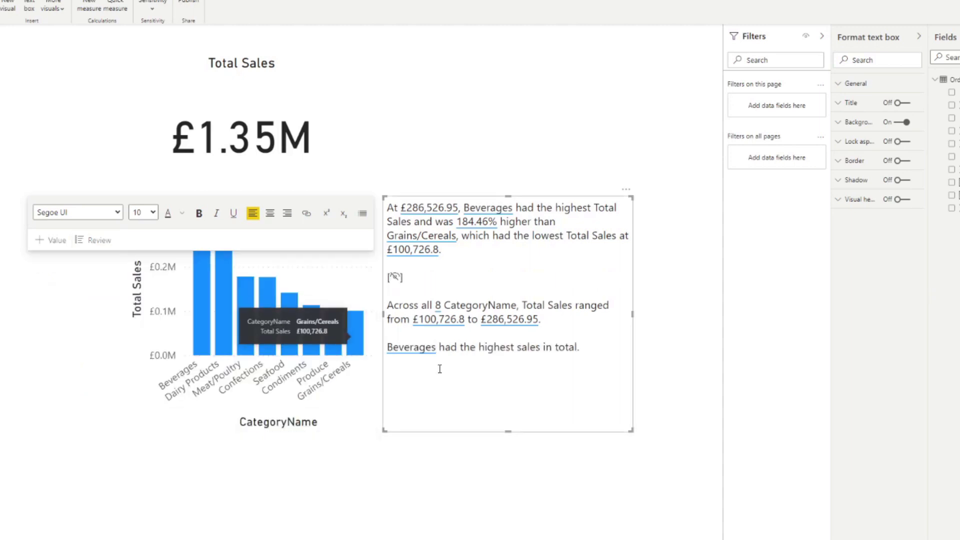
drag(443, 337, 445, 295)
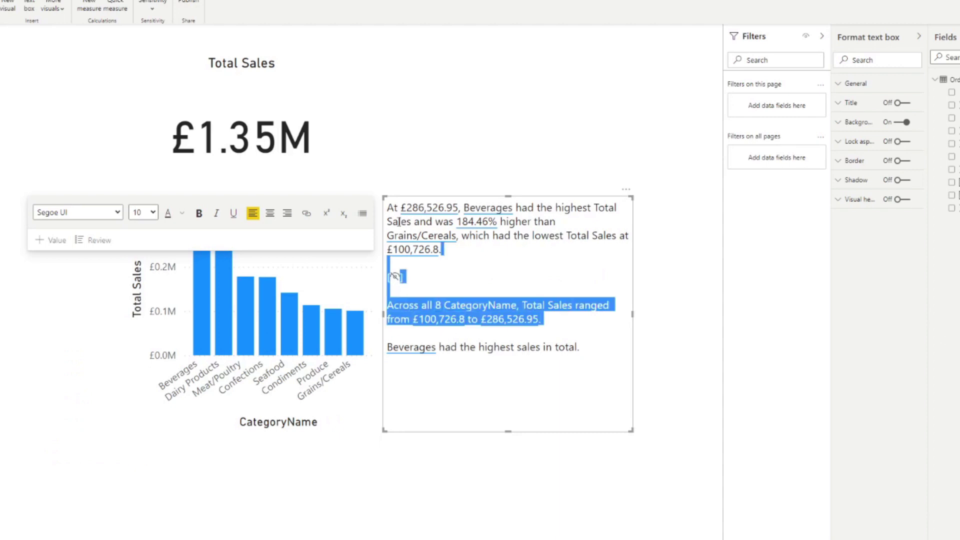
click(527, 347)
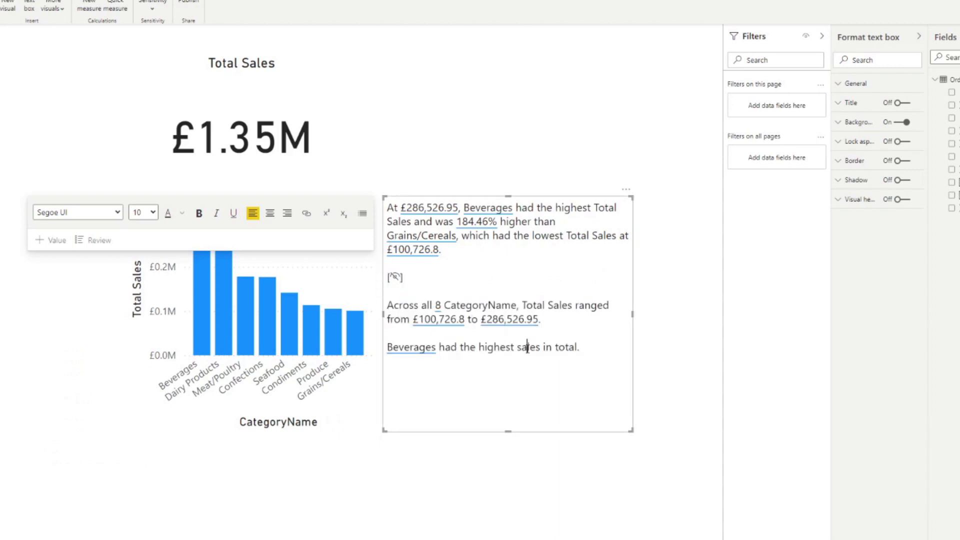
- Delete the 'Across all 8 CategoryName' paragraph and the first generated paragraph
click(446, 329)
drag(446, 329, 404, 218)
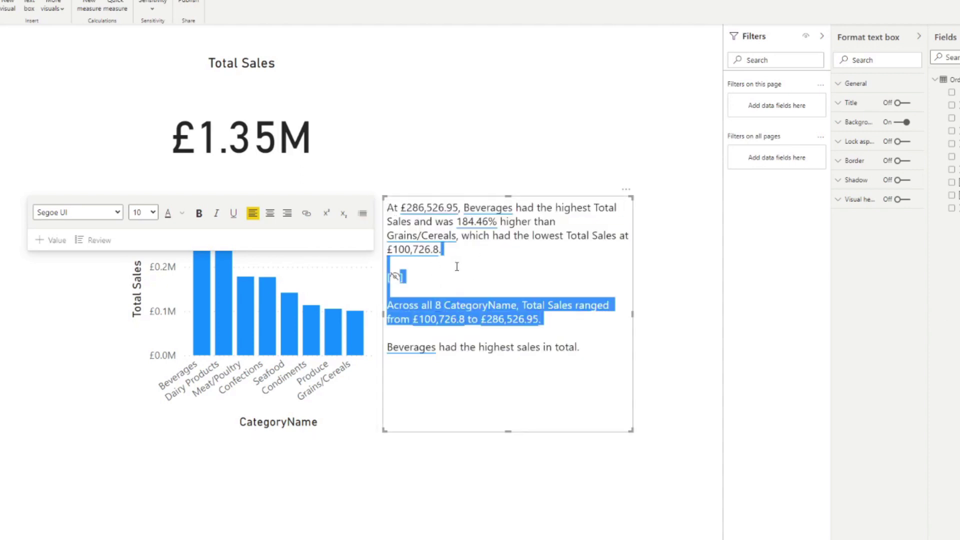
key(Delete)
drag(458, 256, 372, 193)
key(Delete)
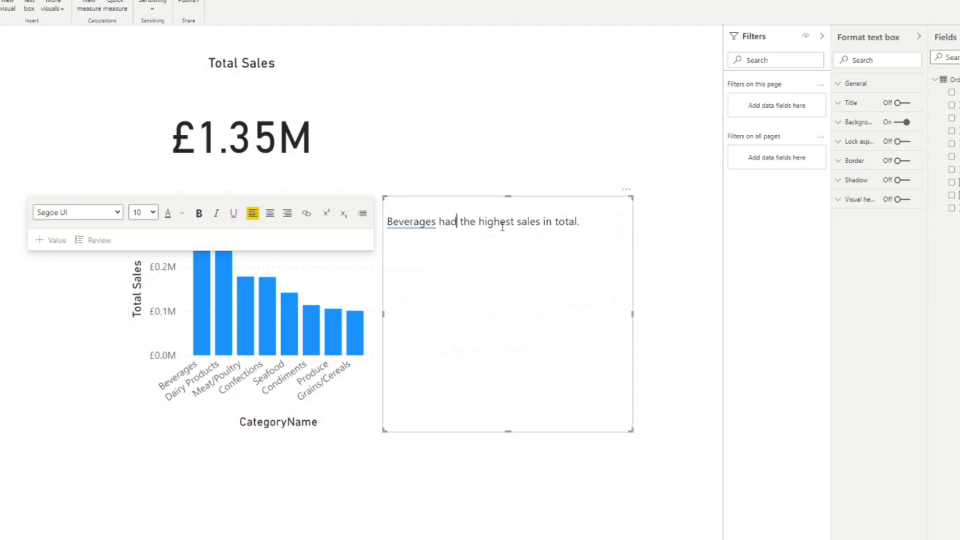
click(600, 221)
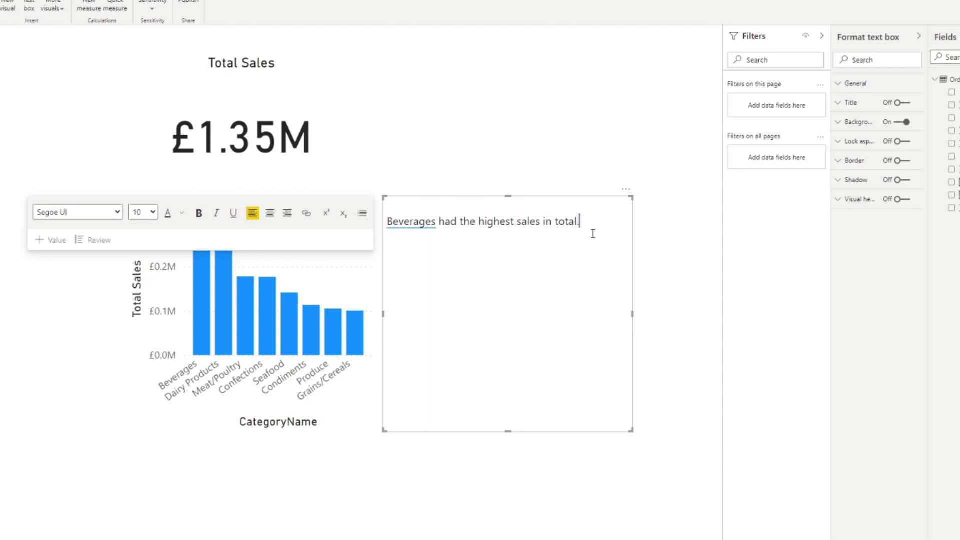